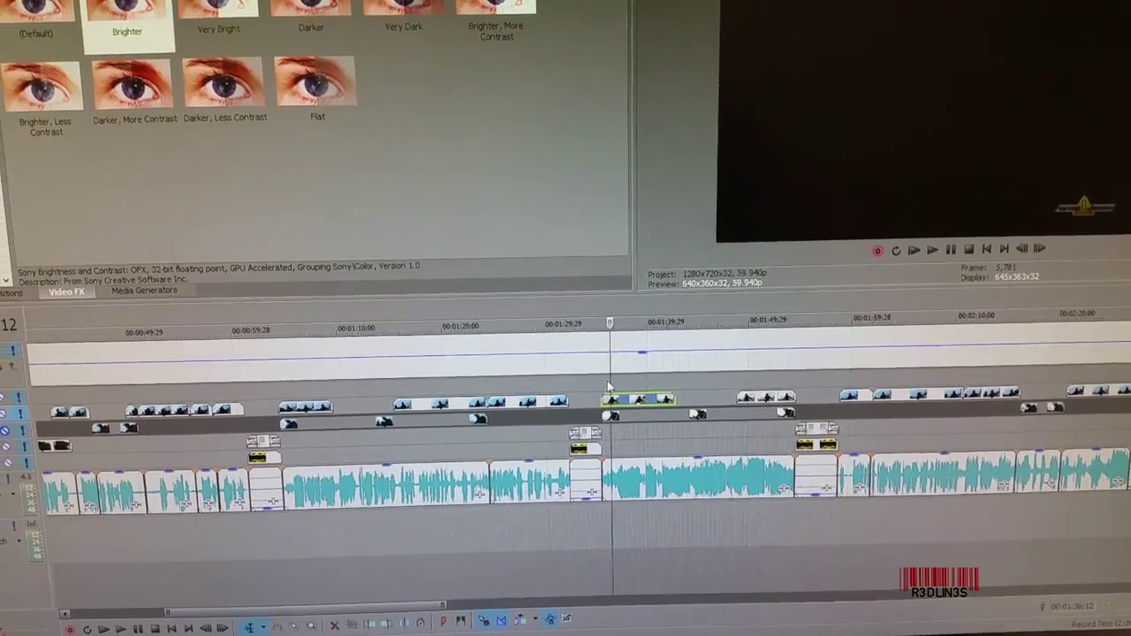
- Play the project from the title and stop on the MOV clip that shows only black
{"action": "left_click", "coordinate": [579, 406]}
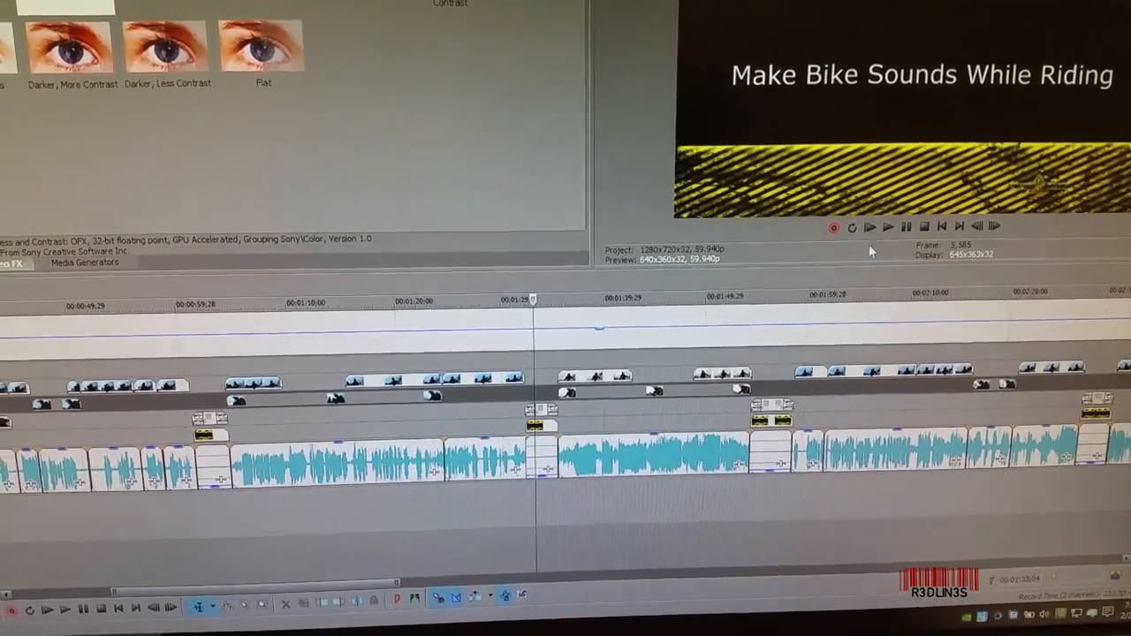
{"action": "left_click", "coordinate": [884, 233]}
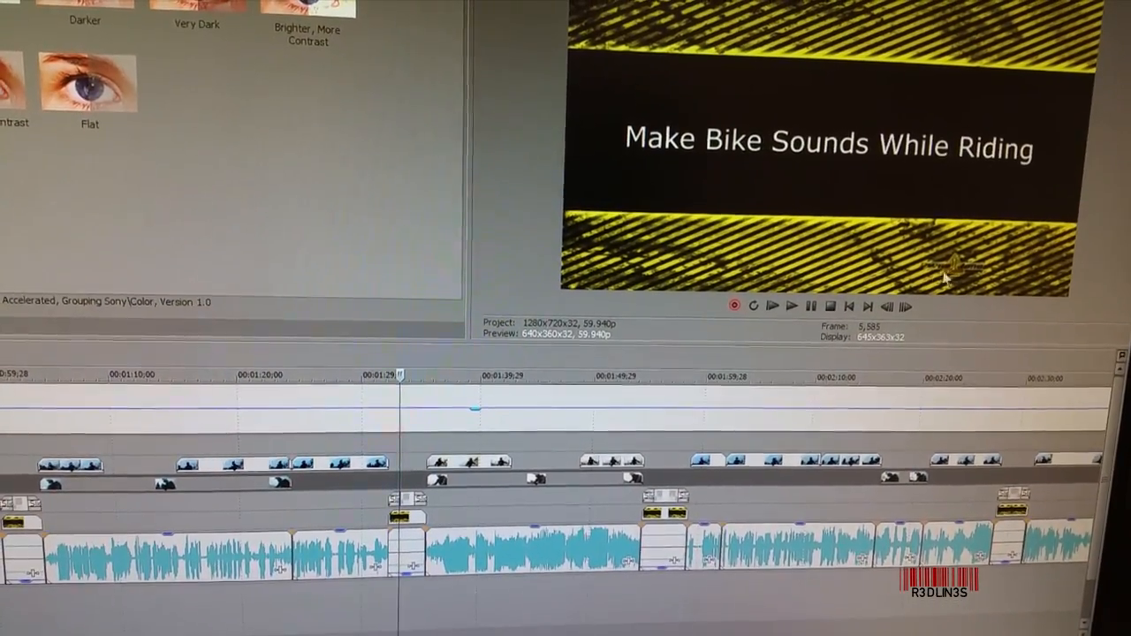
{"action": "left_click", "coordinate": [793, 311]}
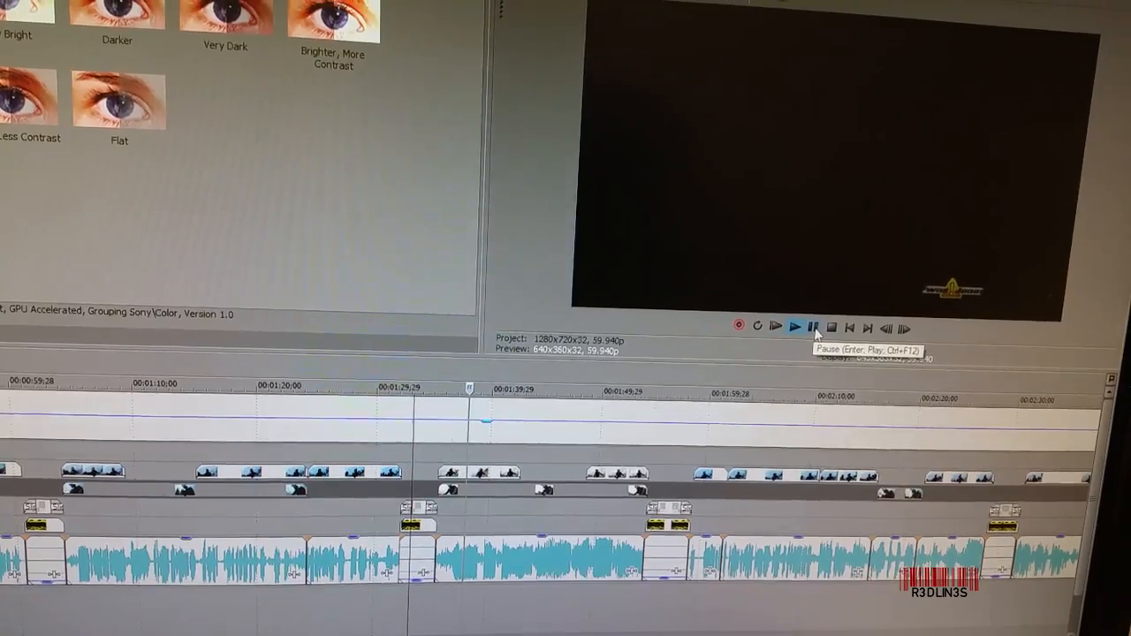
{"action": "left_click", "coordinate": [815, 330]}
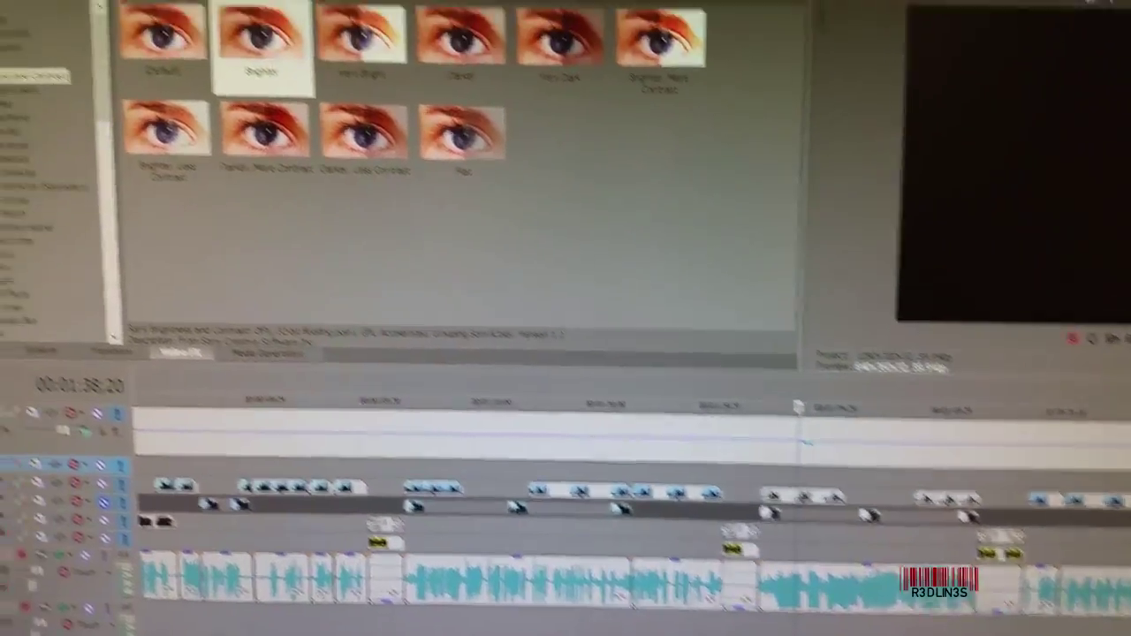
- In Preferences > Video, set GPU acceleration of video processing to Off, apply, accept the restart notice and close
{"action": "left_click", "coordinate": [243, 4]}
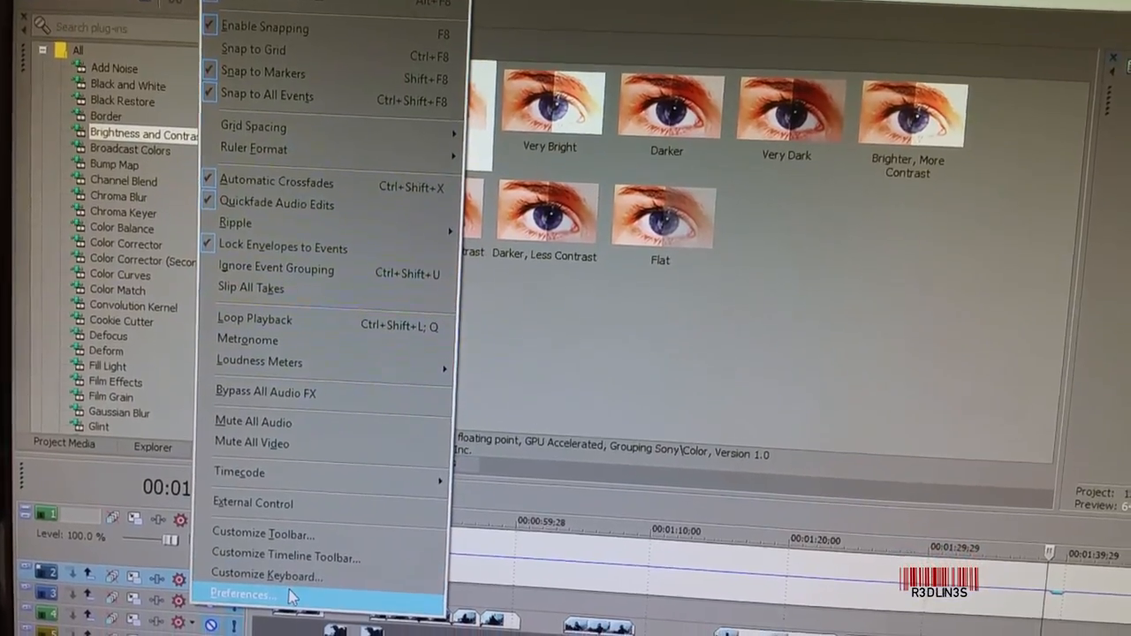
{"action": "left_click", "coordinate": [261, 625]}
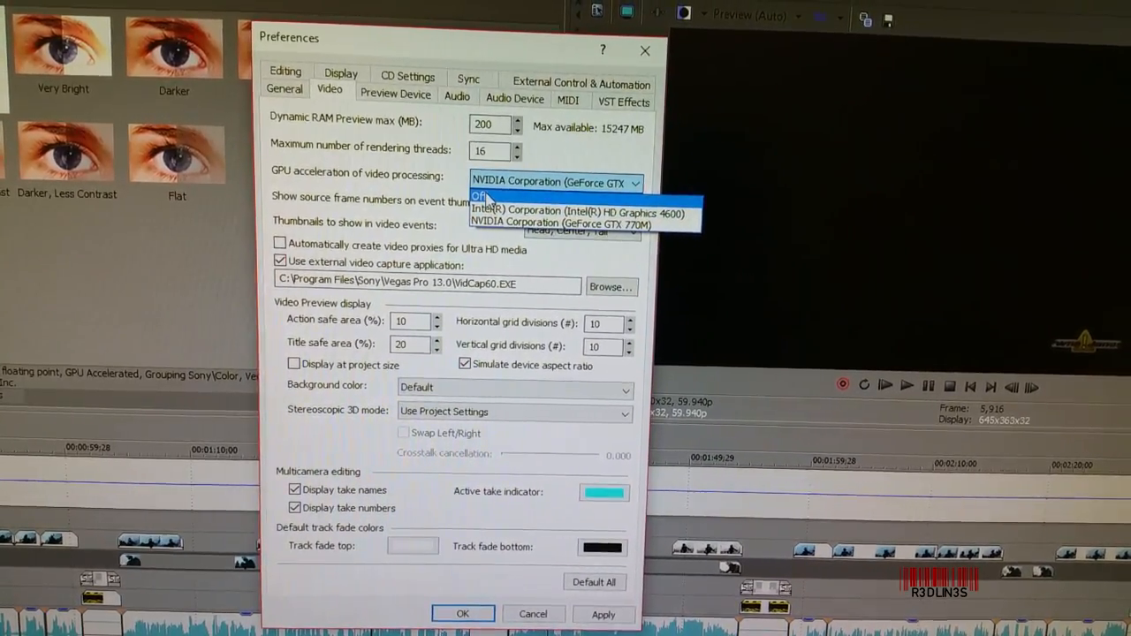
{"action": "left_click", "coordinate": [484, 196]}
{"action": "left_click", "coordinate": [602, 615]}
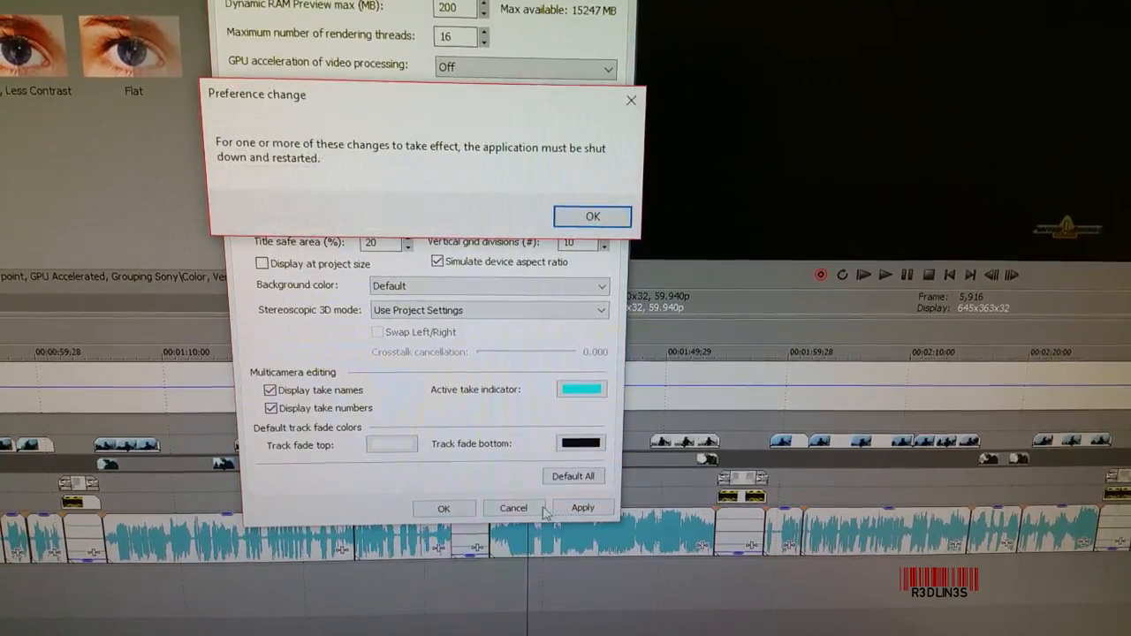
{"action": "key", "text": "Return"}
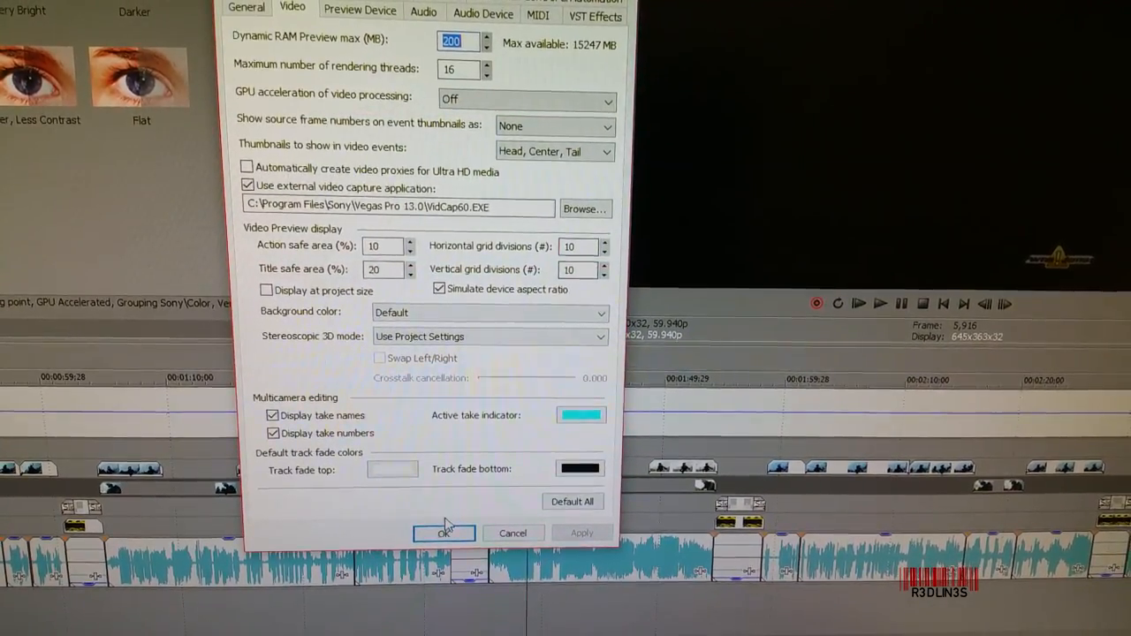
{"action": "left_click", "coordinate": [445, 532]}
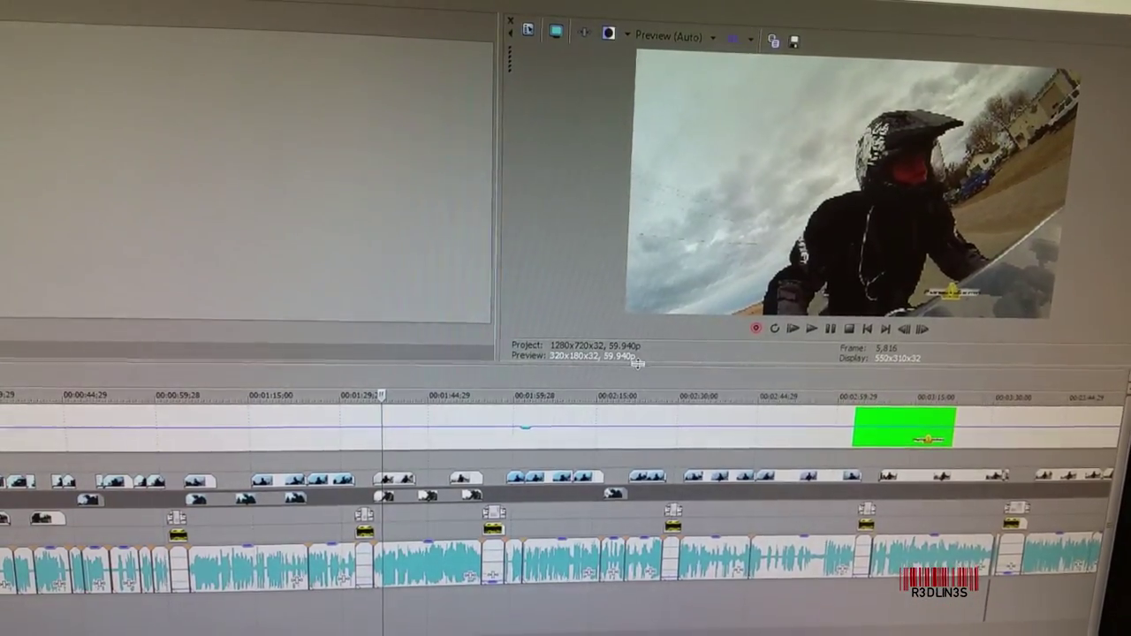
- Drag the divider below the preview down so the action-camera footage plays larger
{"action": "mouse_move", "coordinate": [639, 362]}
{"action": "left_mouse_down"}
{"action": "mouse_move", "coordinate": [631, 426]}
{"action": "mouse_move", "coordinate": [627, 357]}
{"action": "mouse_move", "coordinate": [625, 470]}
{"action": "mouse_move", "coordinate": [648, 355]}
{"action": "left_mouse_up"}
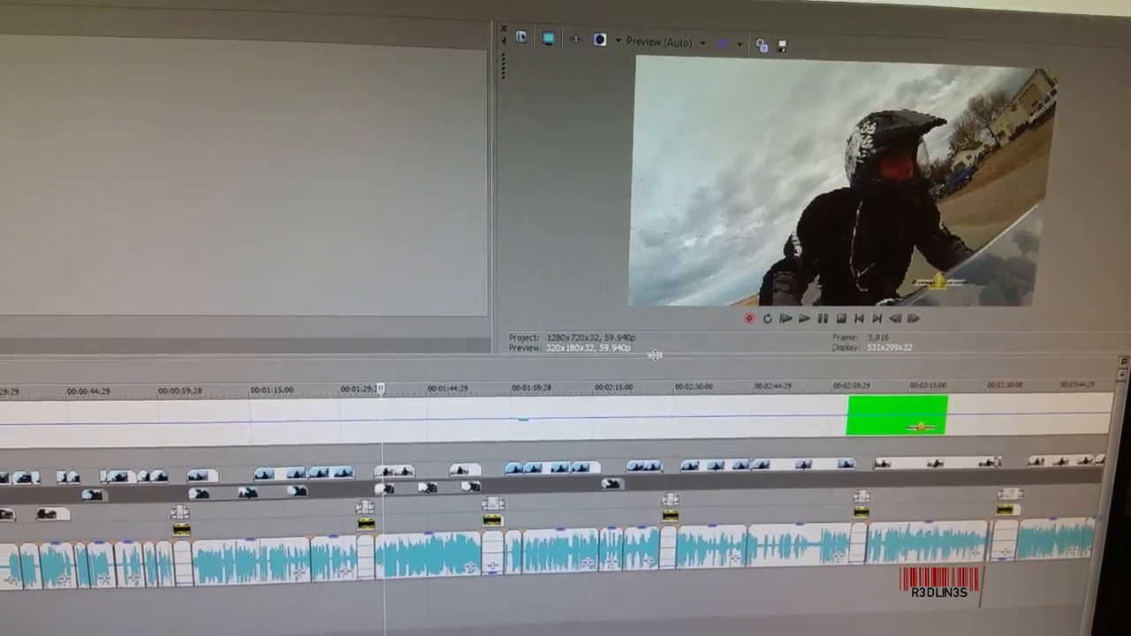